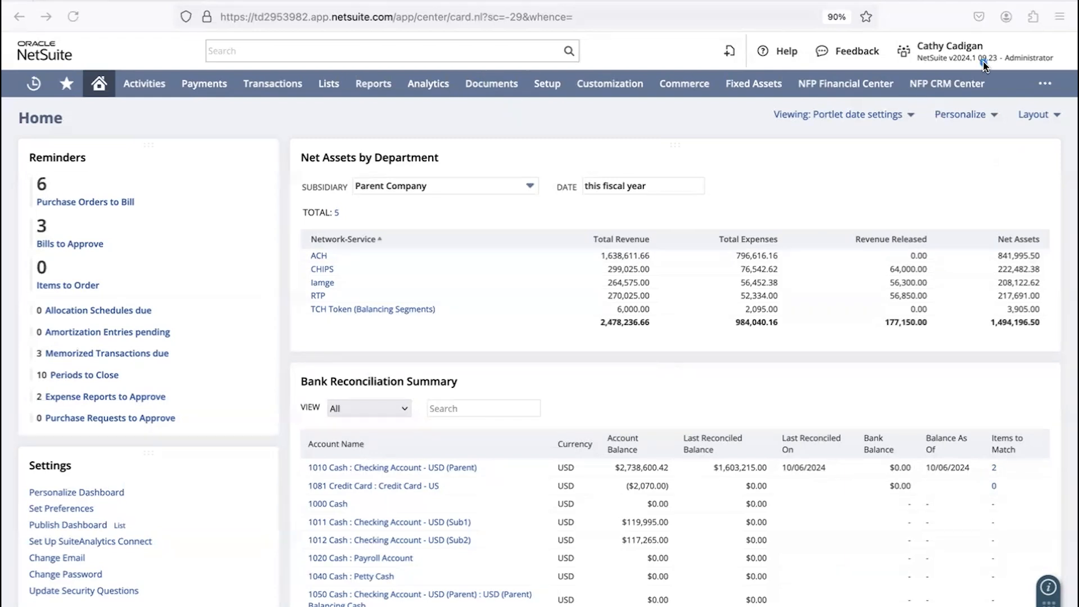
mouse_move(909, 29)
left_mouse_down()
mouse_move(997, 77)
mouse_move(1067, 68)
left_mouse_up()
left_click_drag(22, 141, 112, 173)
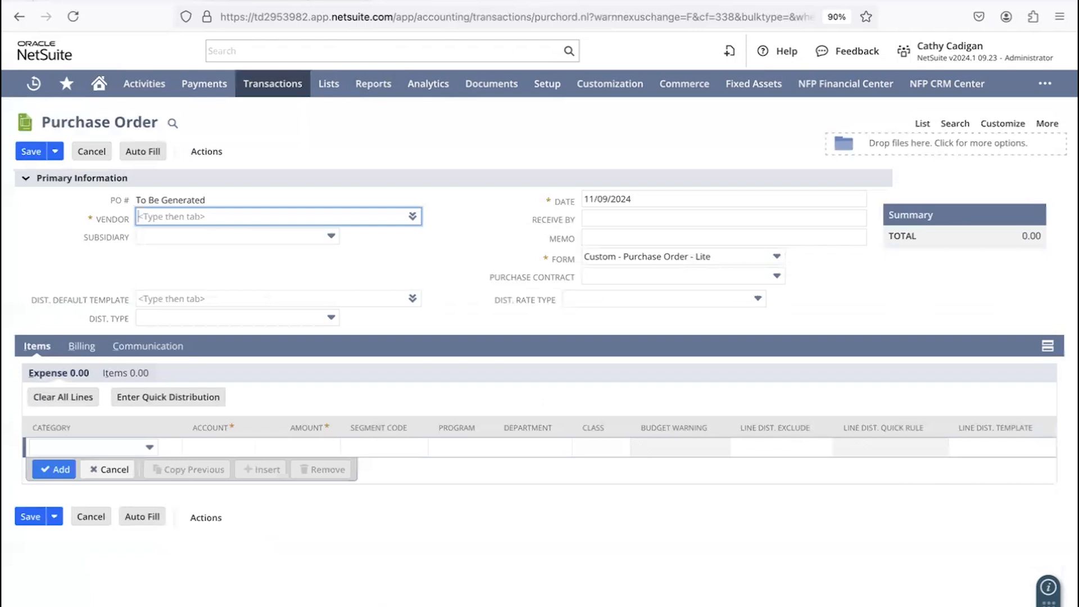
- Set the purchase order's vendor to Frees Electronics, distribution type to Intracompany and distribution rate type to Distribution Weight (%)
type("free")
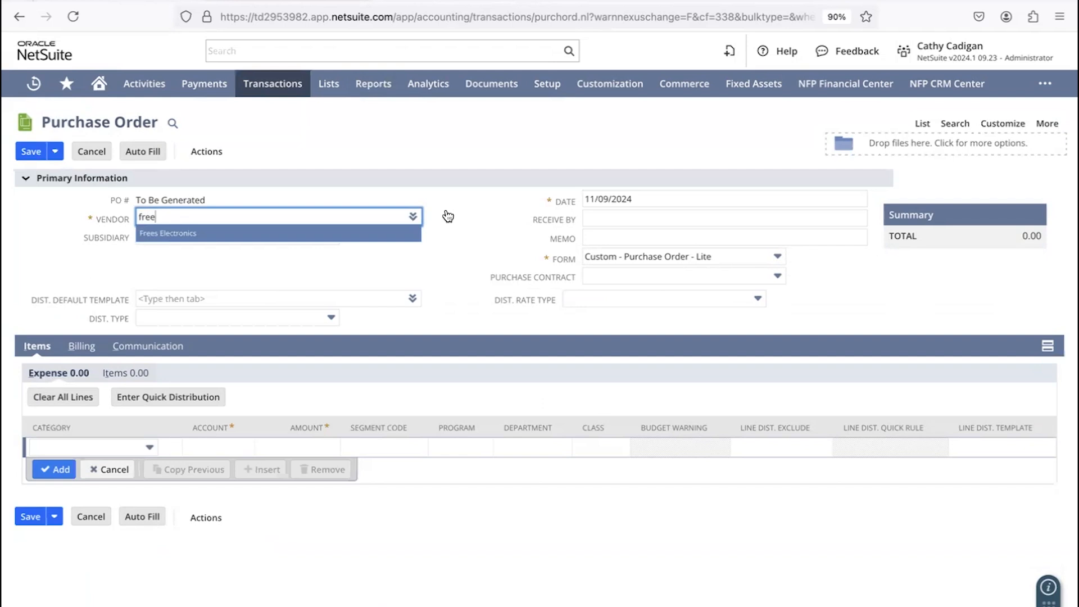
key("Return")
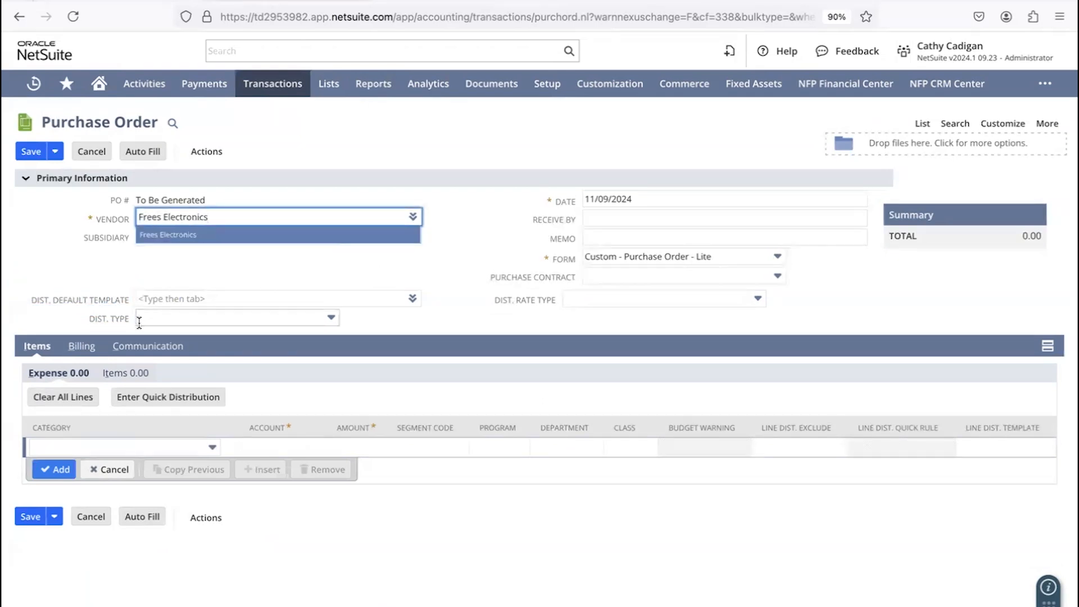
left_click(331, 319)
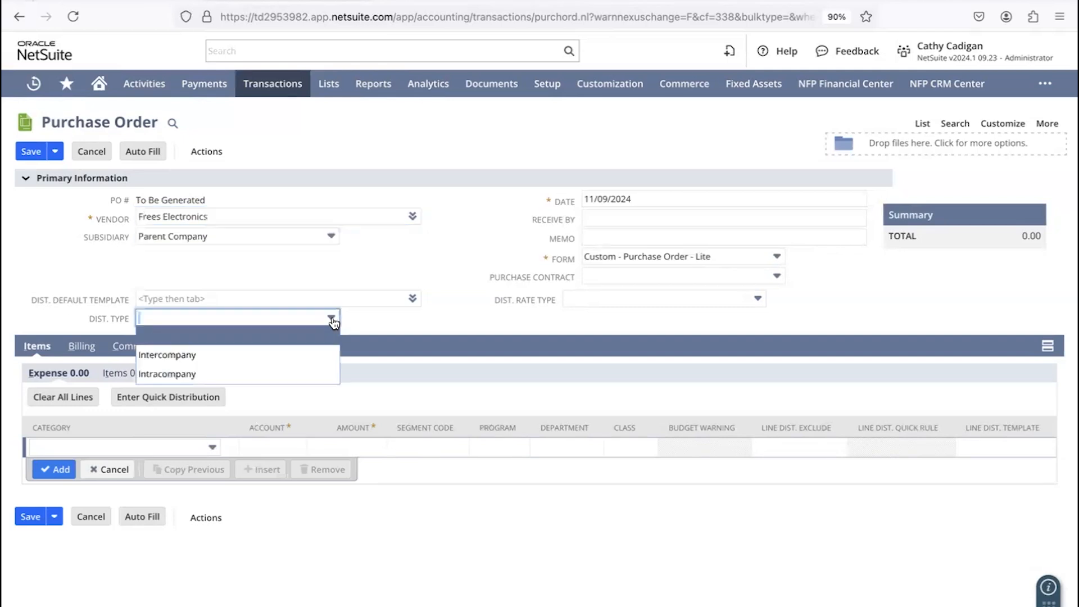
left_click(160, 375)
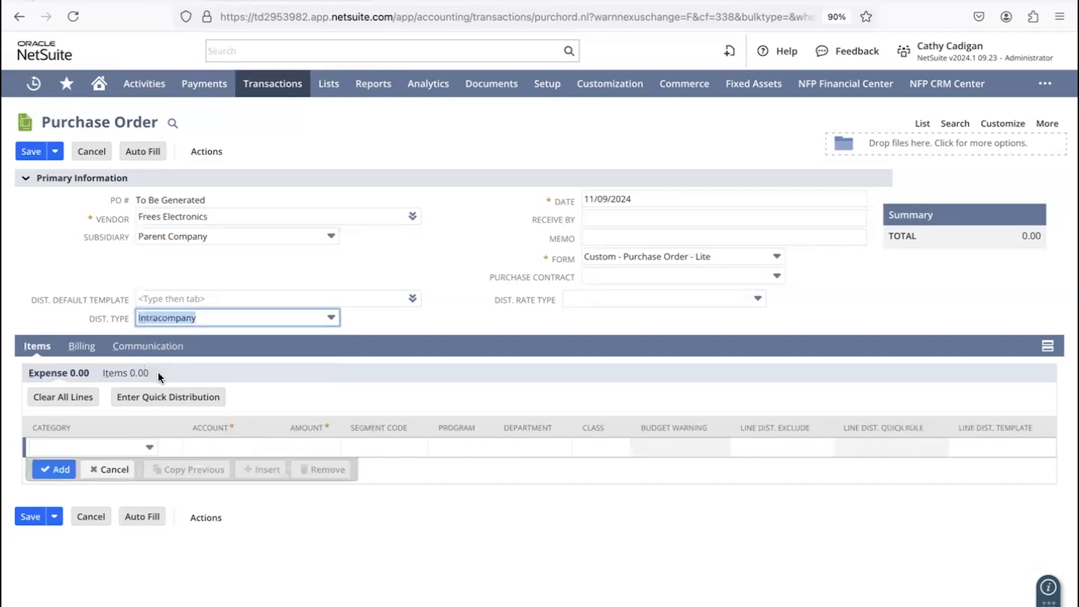
left_click(675, 299)
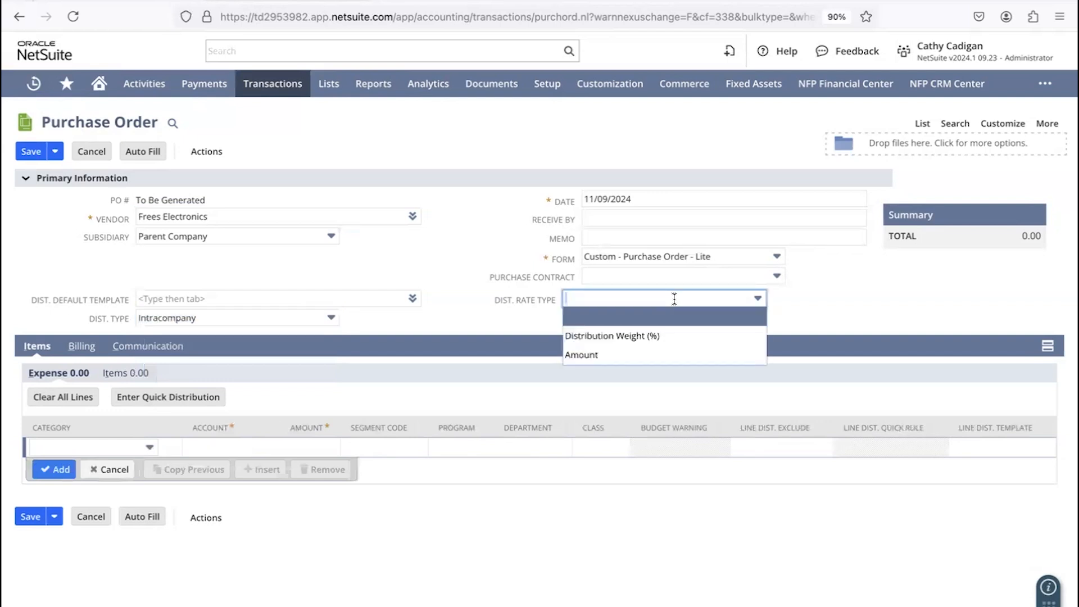
left_click(651, 337)
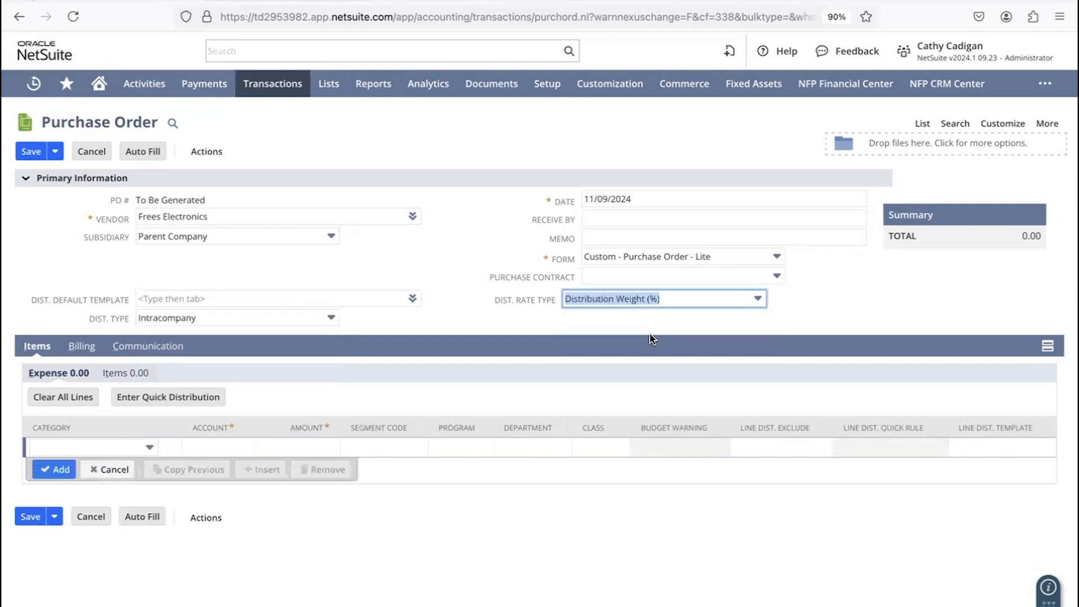
- Fill in the expense line with account 8115 Miscellaneous Expense and an amount of 10,000
left_click(230, 447)
type("8115")
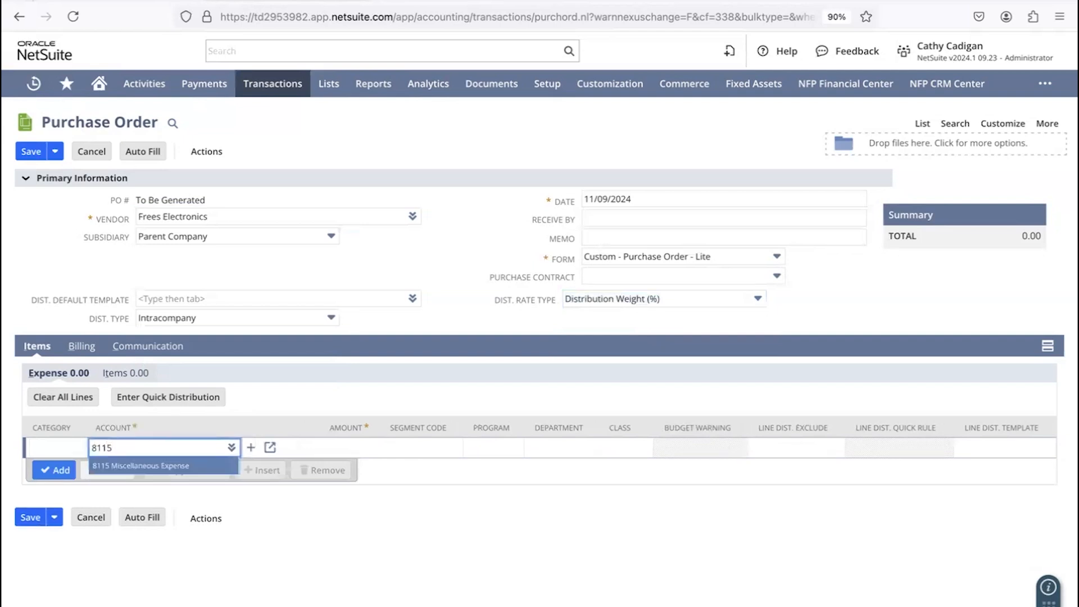
key("Return")
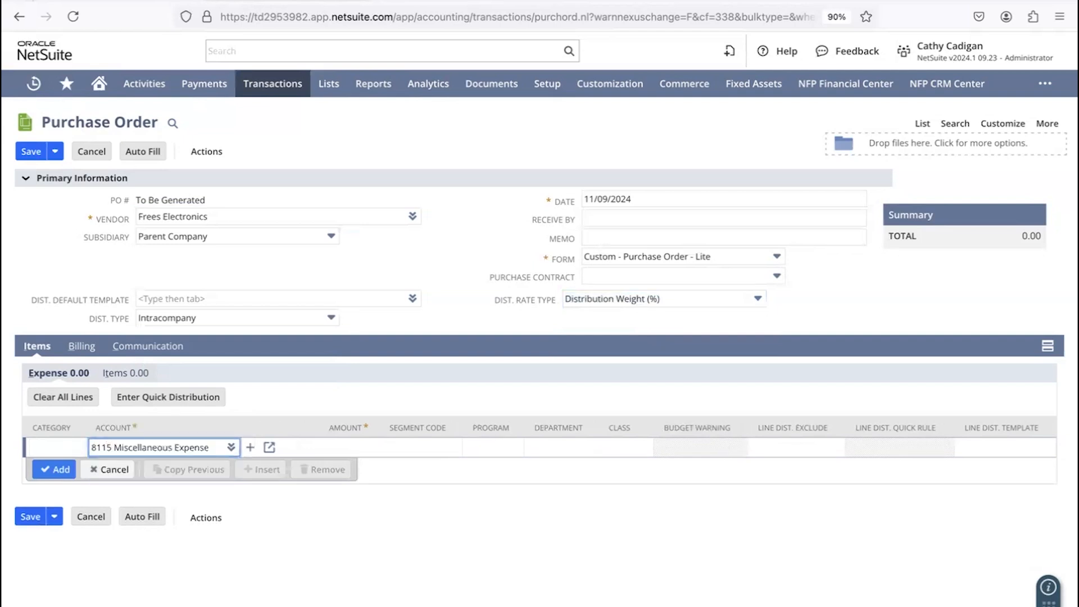
key("Tab")
type("10000")
key("Tab")
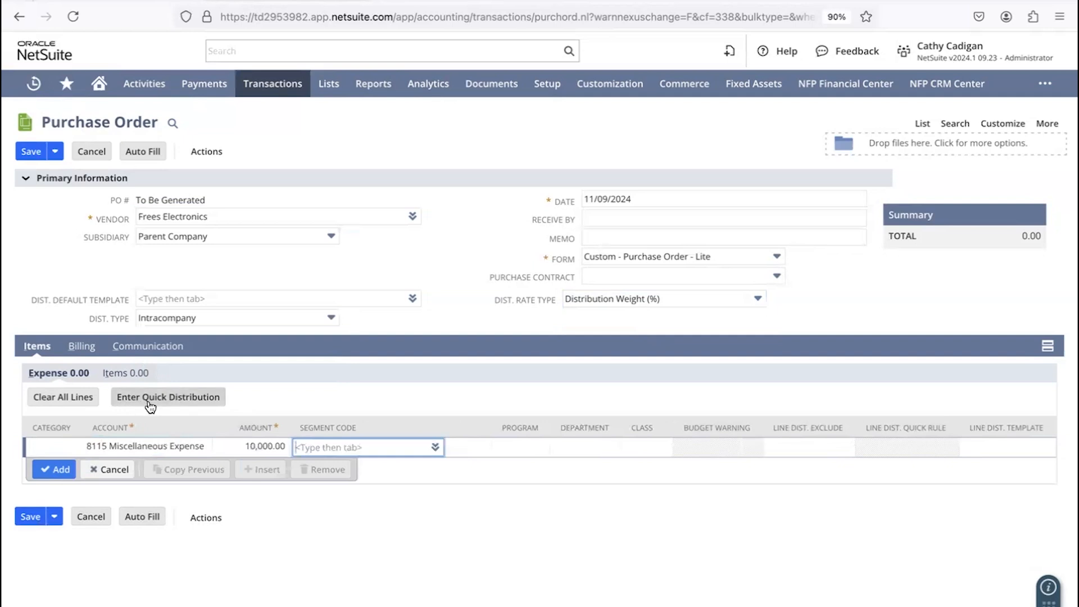
- Start a quick distribution for the expense line and enable the source accounts, source class and source location options
left_click(178, 398)
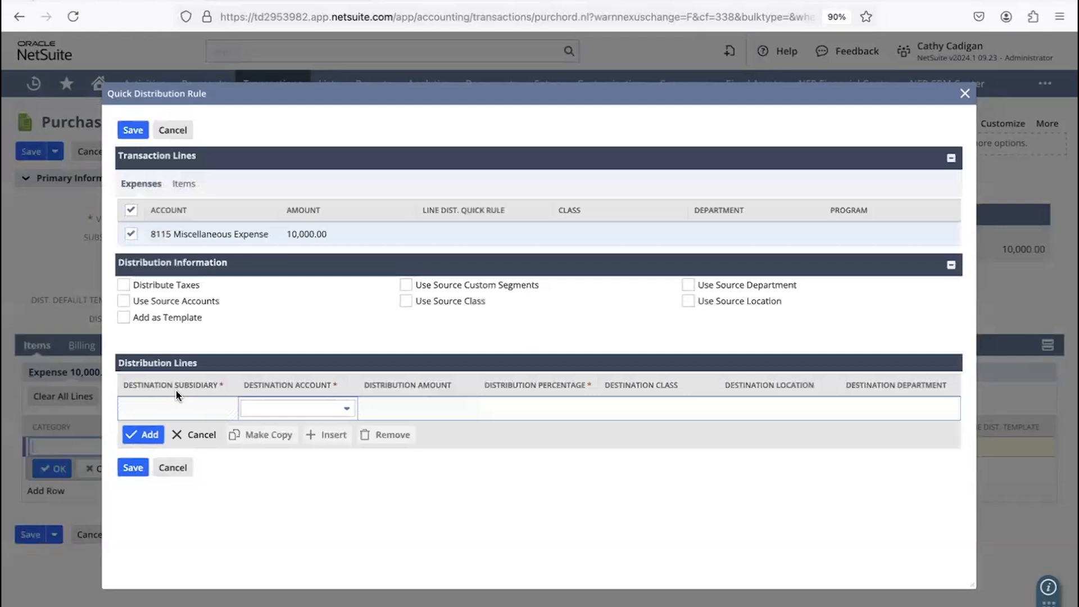
left_click(123, 301)
left_click(406, 301)
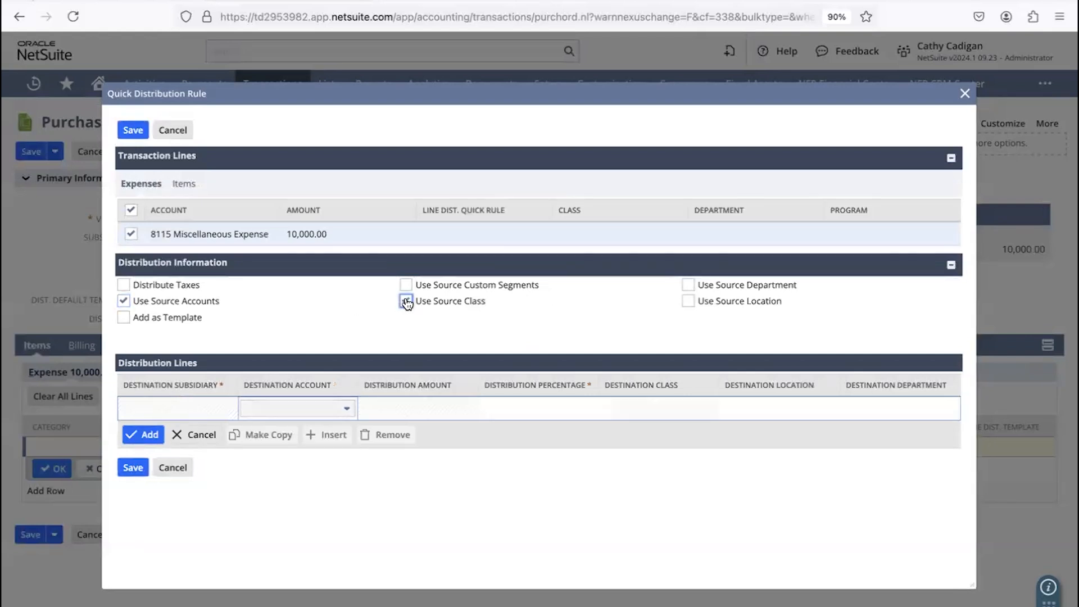
left_click(688, 301)
- Add a distribution line of 50% with Finance as the destination department
left_click(542, 407)
type("5000")
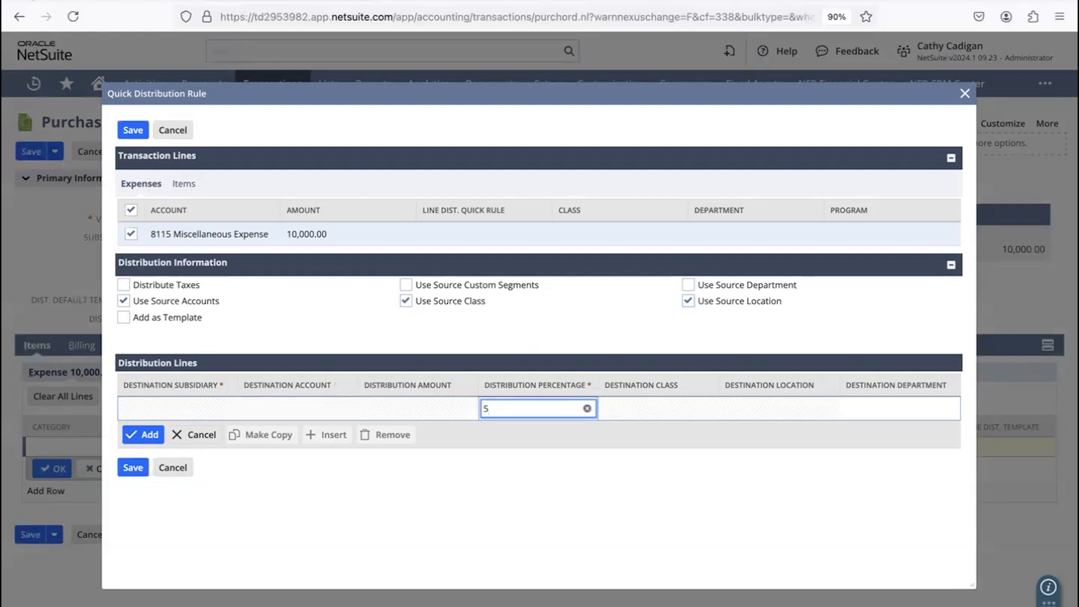
key("BackSpace")
key("BackSpace")
key("Tab")
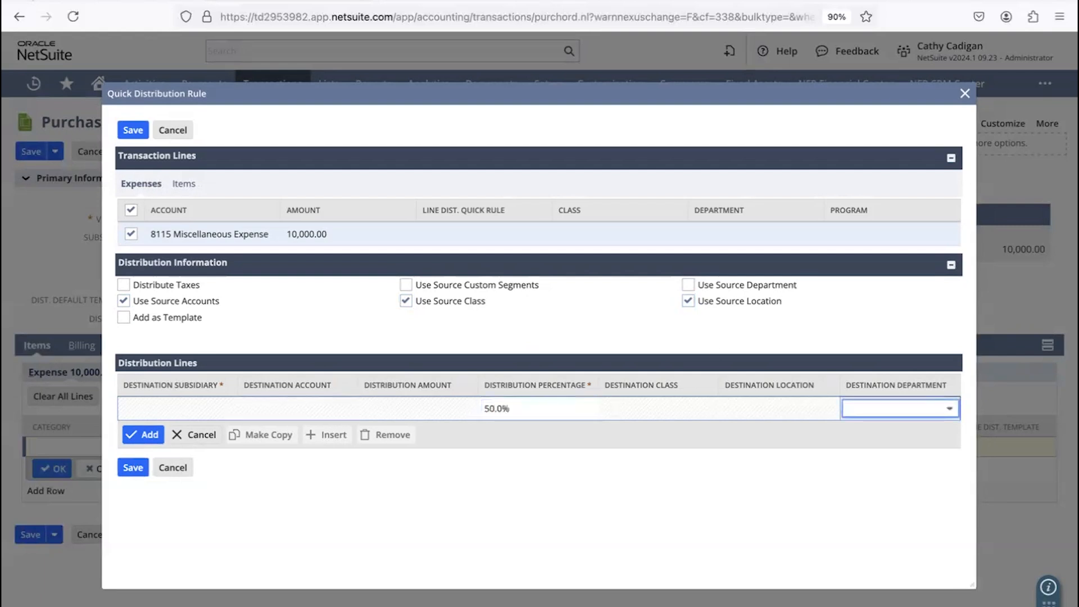
left_click(922, 416)
left_click(880, 428)
- Add a second distribution line of 50% for the Program Services department and save the quick distribution rule
left_click(509, 432)
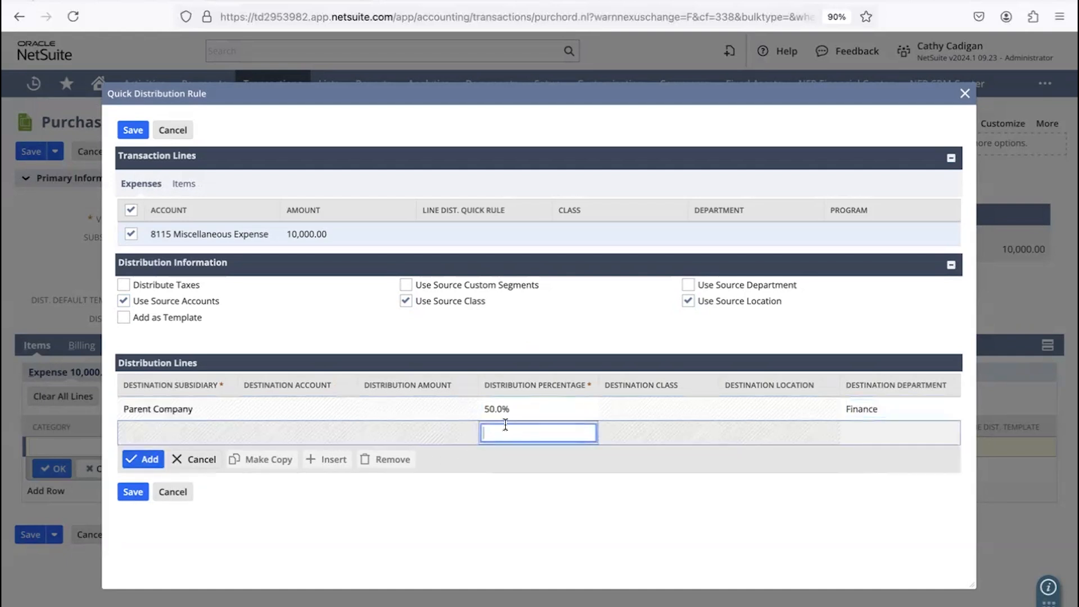
type("50")
key("Tab")
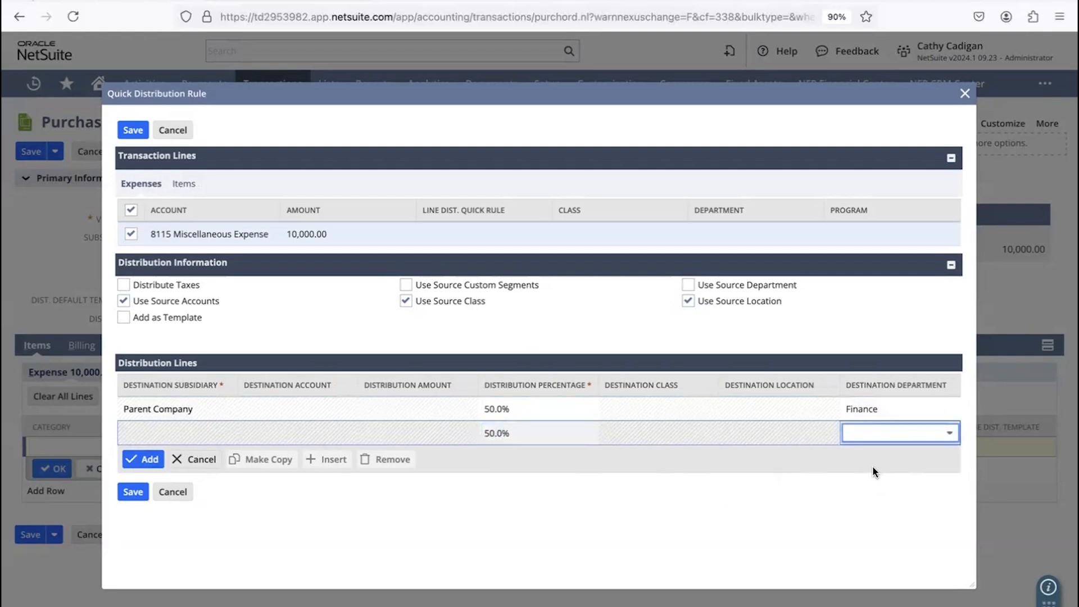
left_click(886, 435)
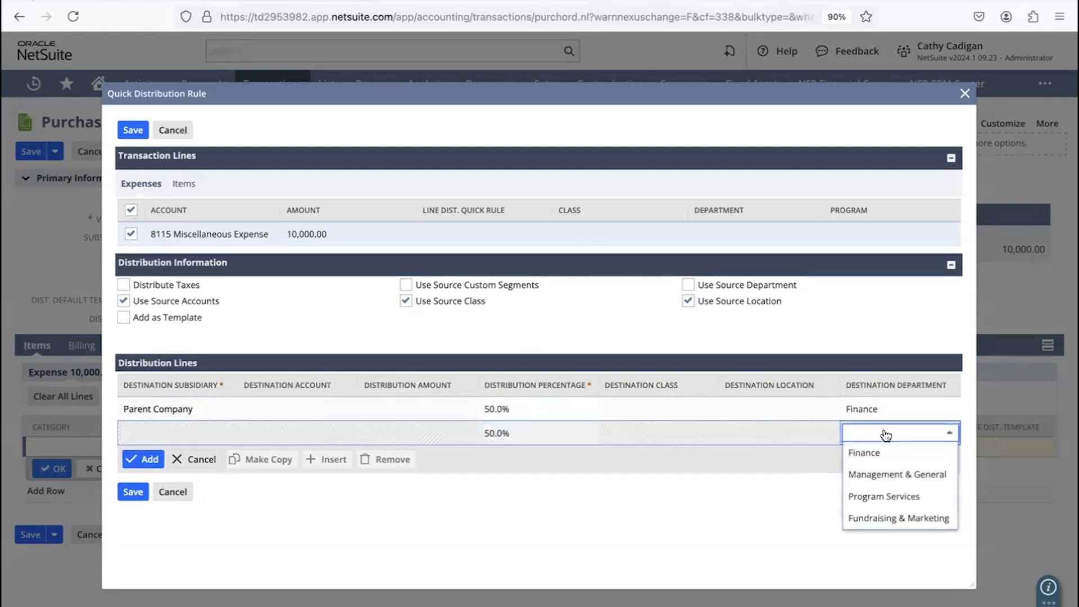
left_click(902, 500)
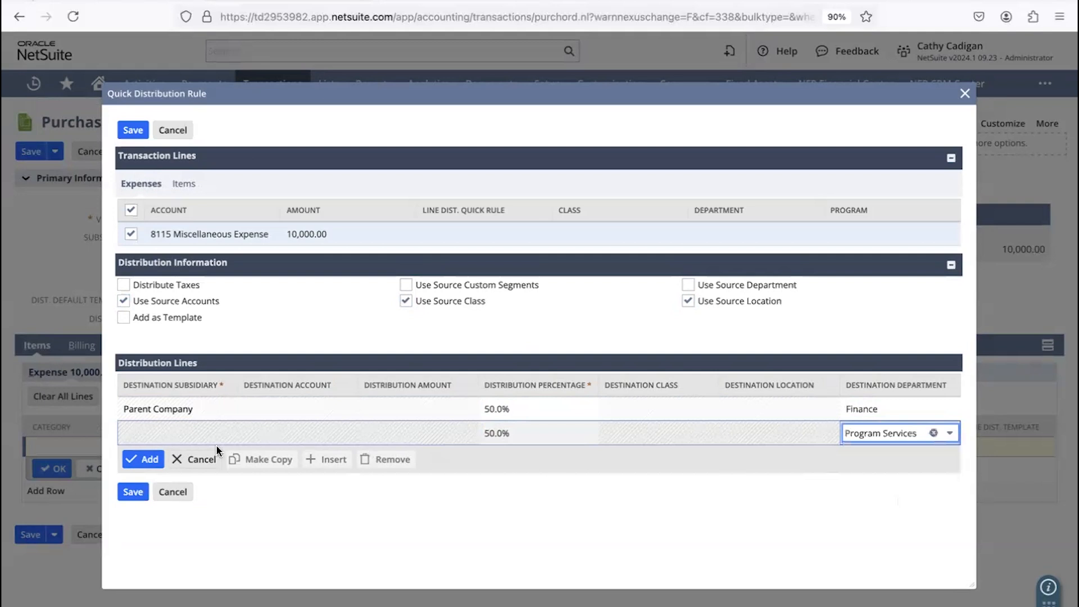
left_click(149, 464)
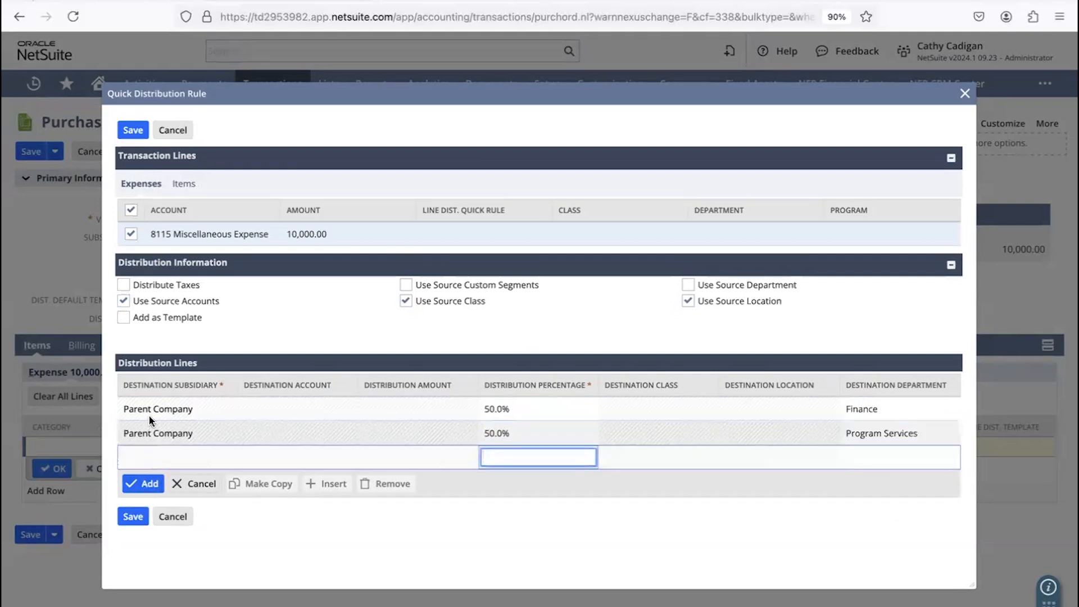
left_click(131, 131)
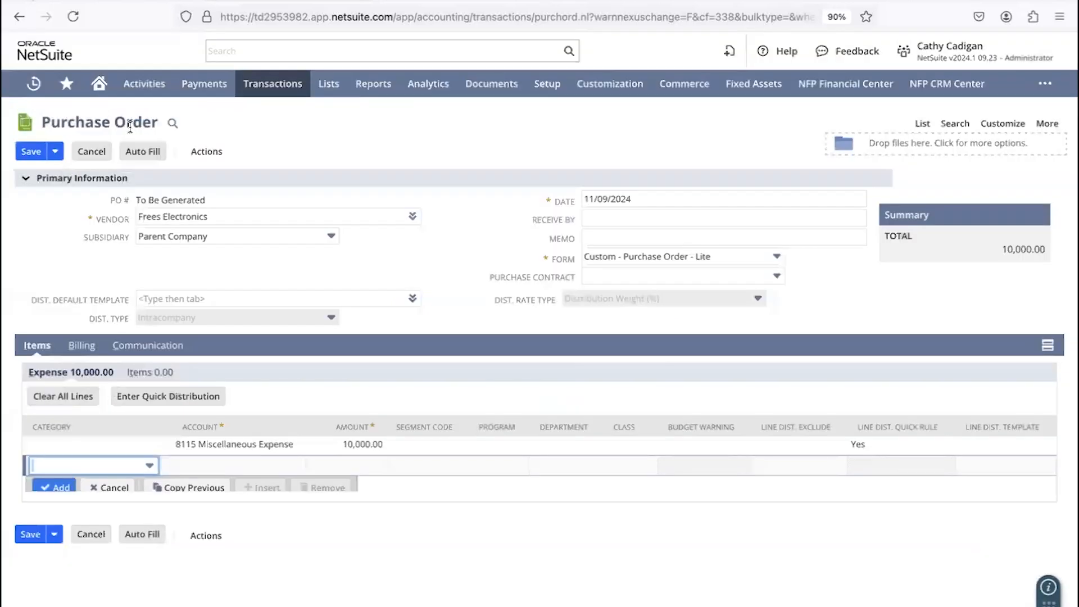
- Save the purchase order, accepting the budget warning, and display its distribution list
left_click(33, 153)
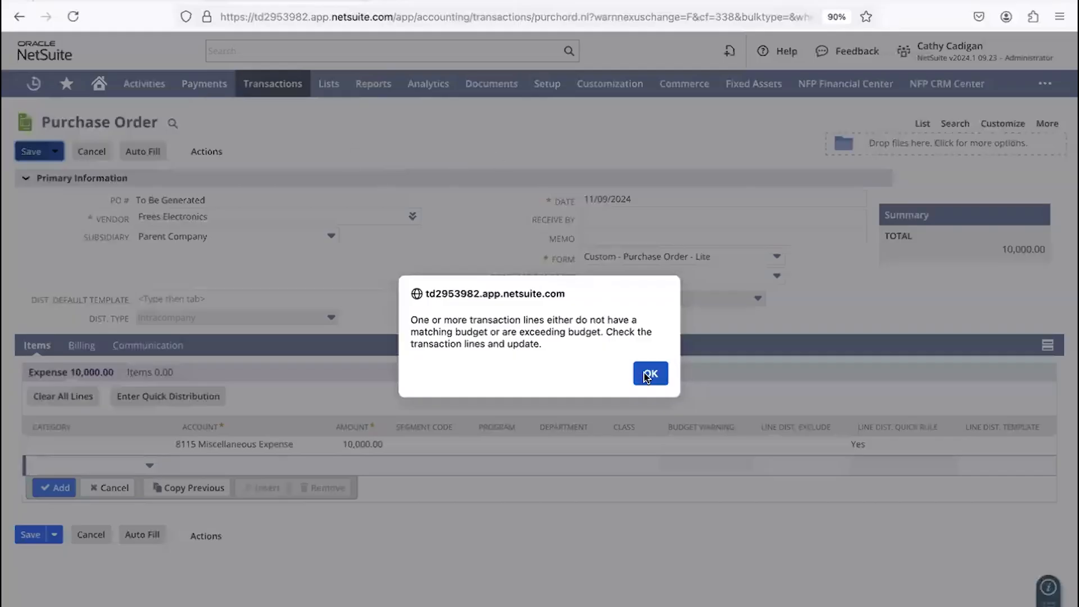
left_click(652, 374)
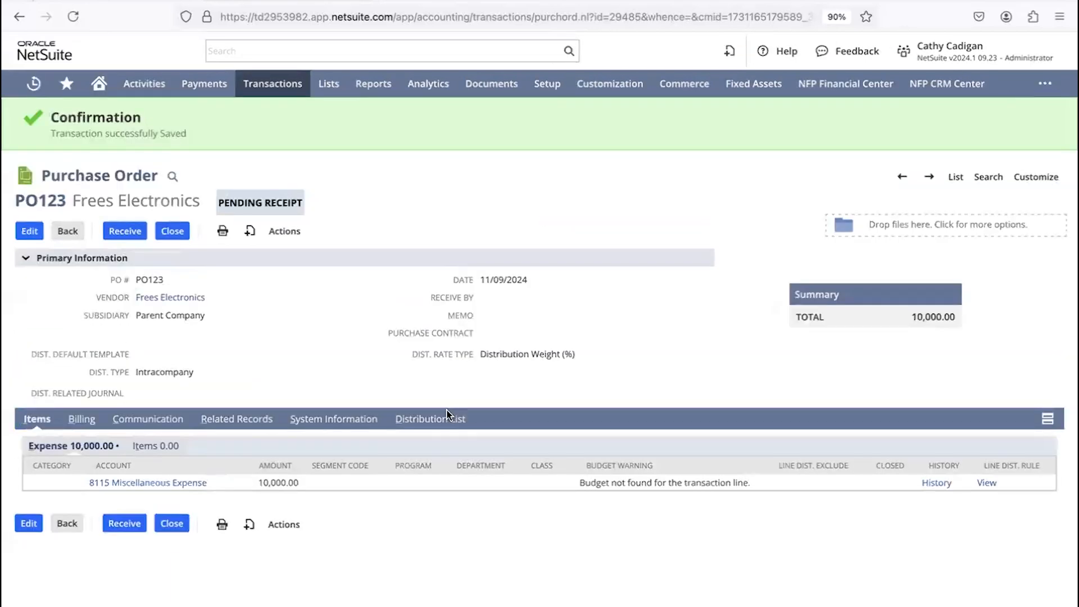
left_click(432, 420)
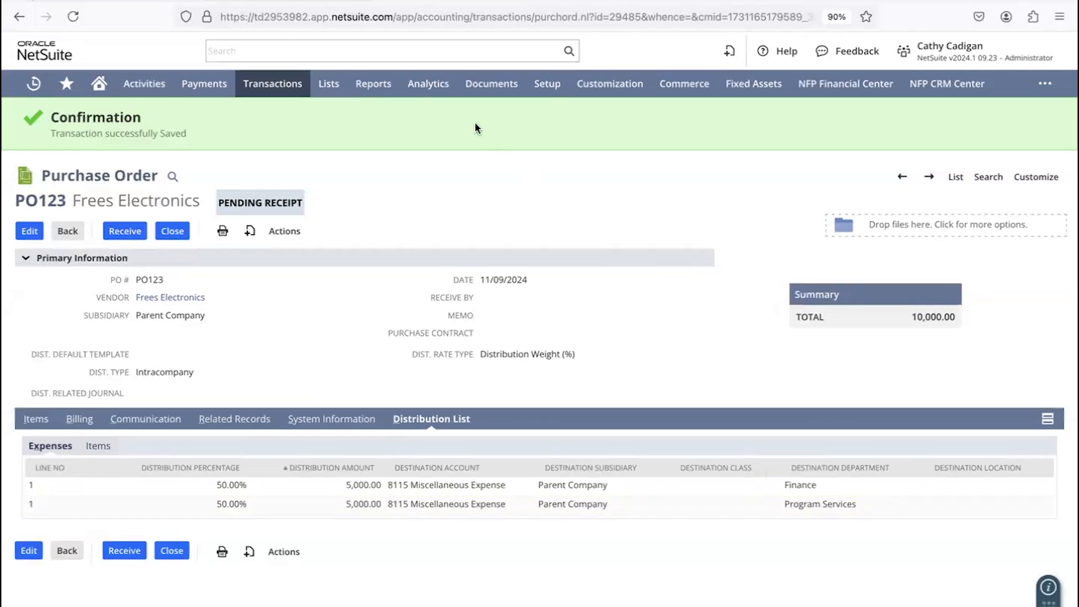
- Switch to the new expense report, enter the employee's name and choose I/C Expense Allocation (ER) as the default distribution template
left_click(520, 1)
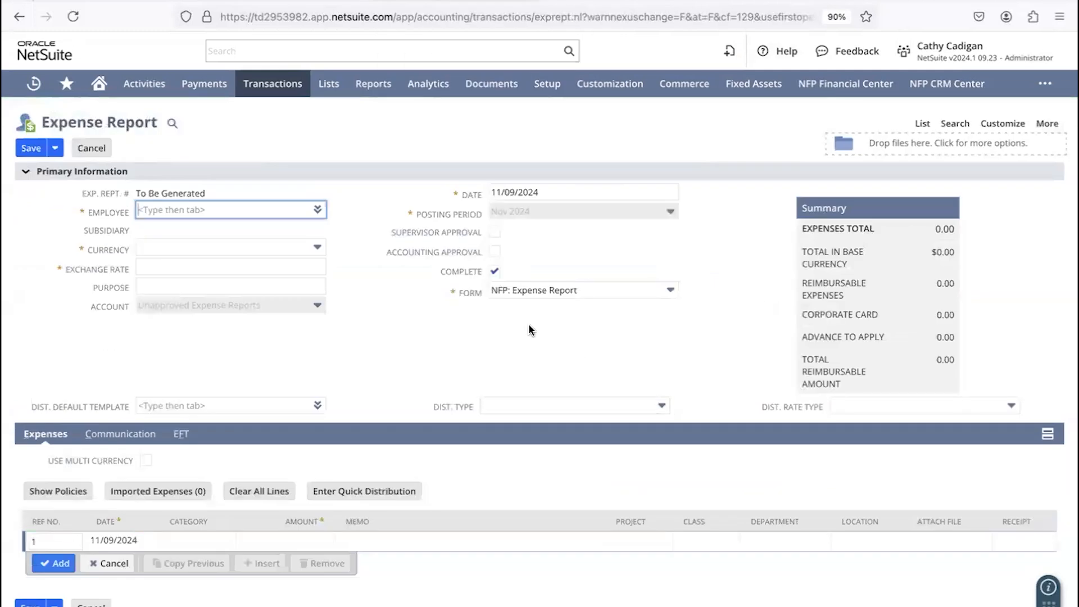
type("raymone")
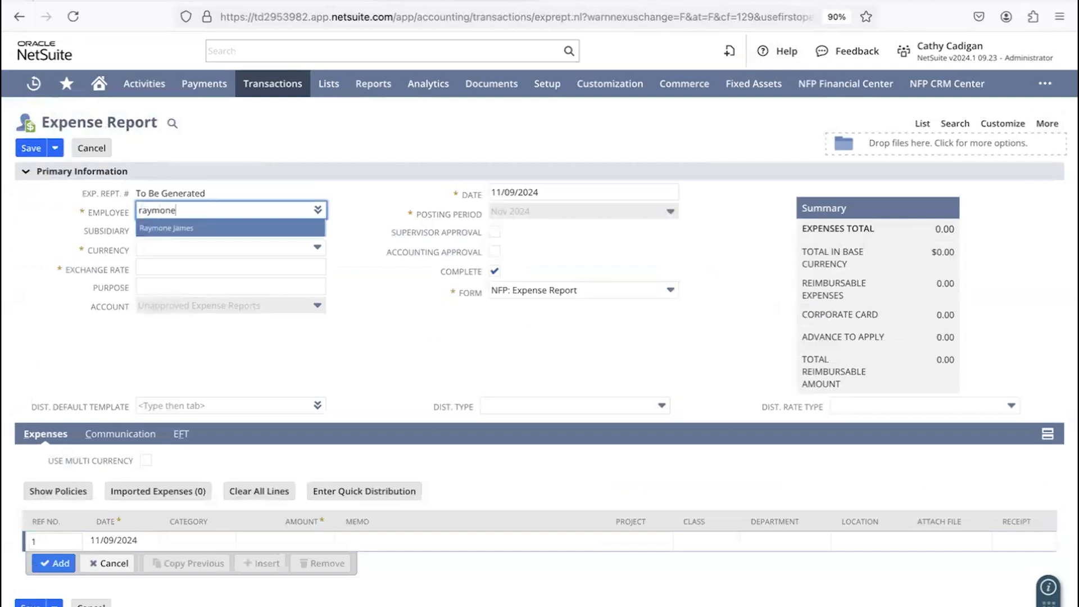
key("Tab")
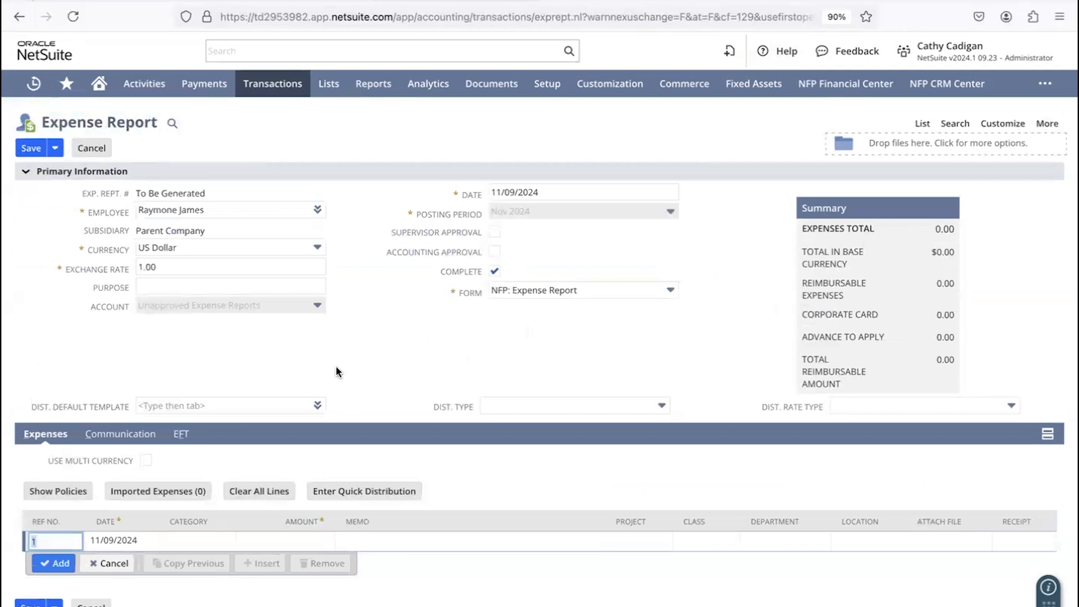
left_click(318, 407)
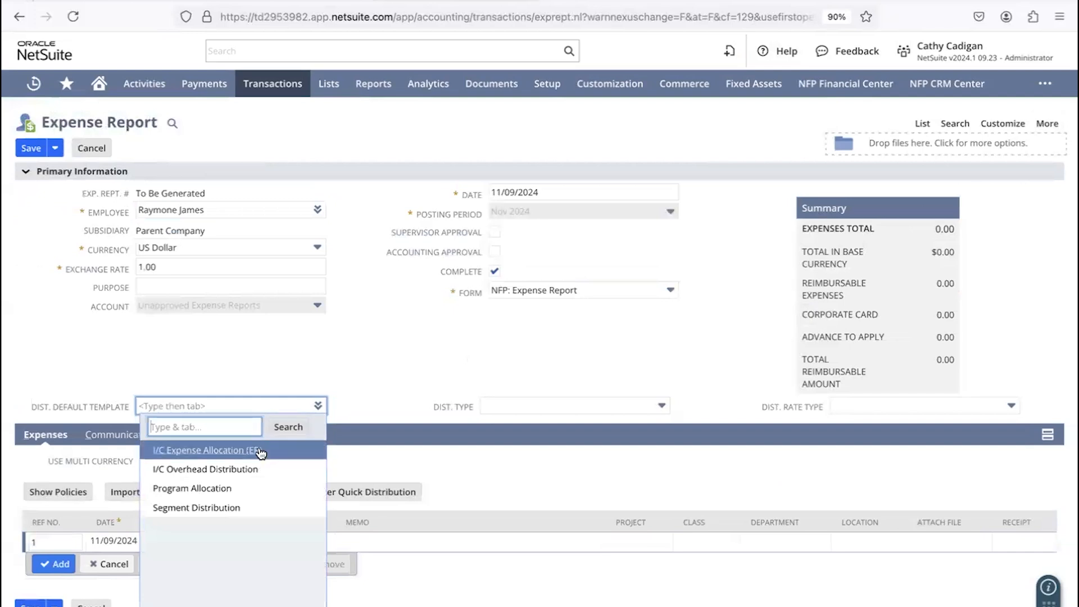
left_click(218, 451)
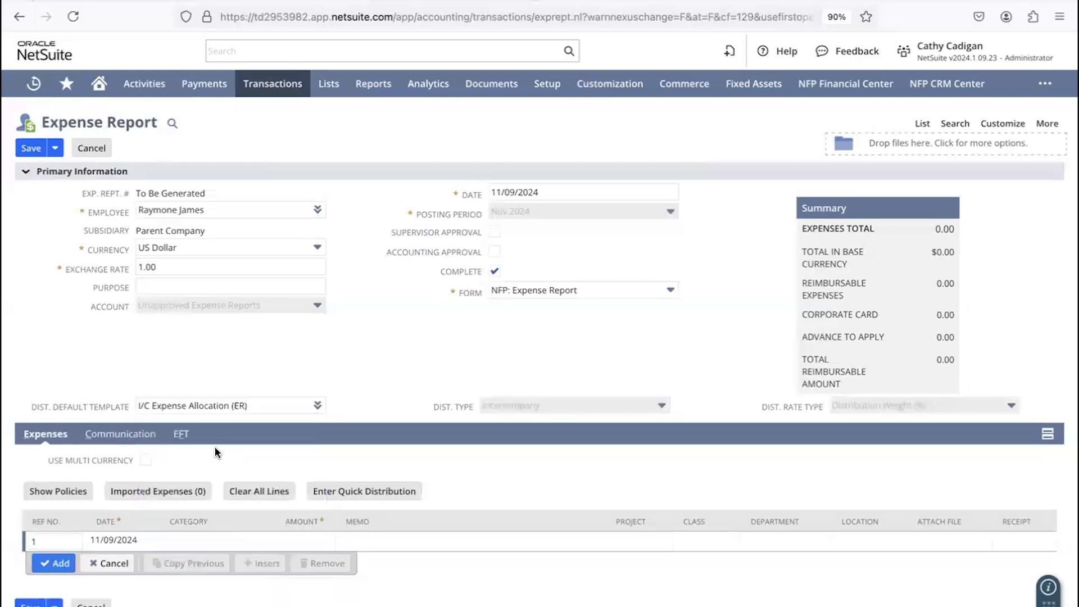
- Add an expense line with the Miscellaneous category and an amount of 1,000
left_click(207, 540)
left_click(207, 541)
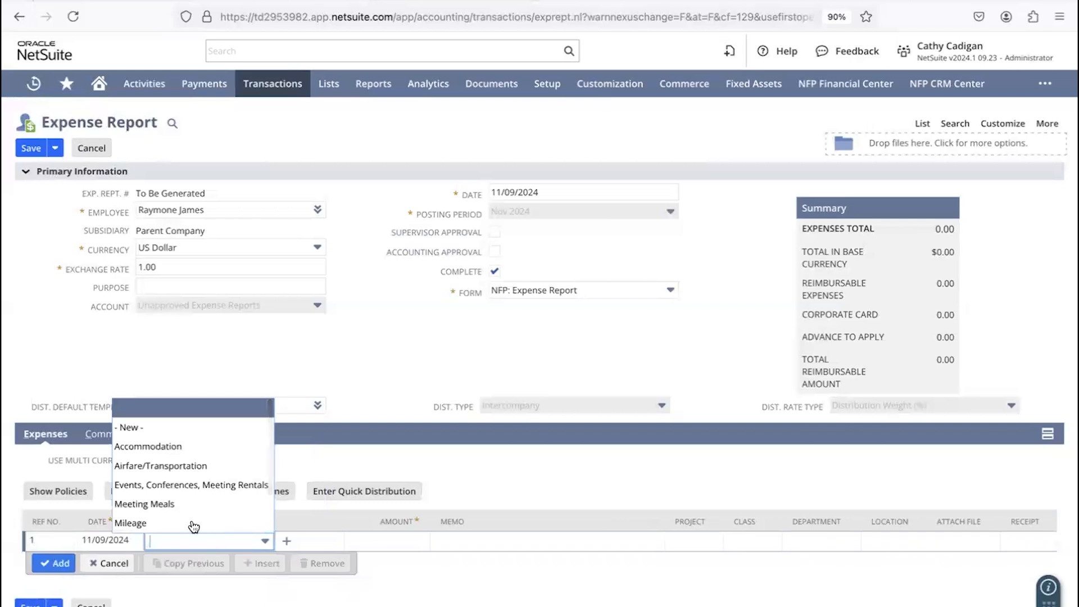
scroll(189, 525, "down", 1)
left_click(179, 506)
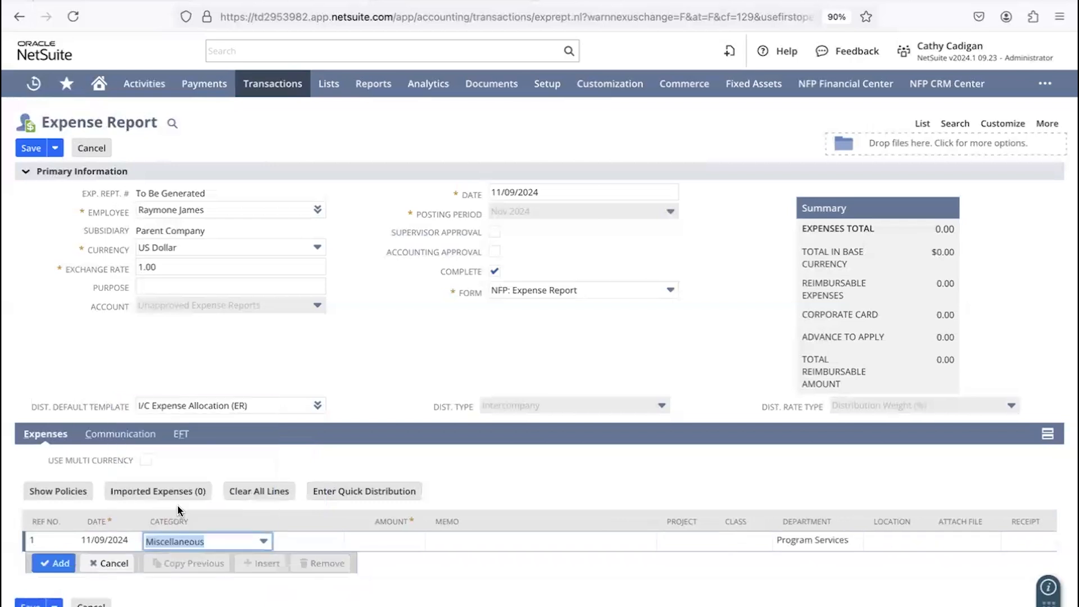
key("Tab")
type("1000")
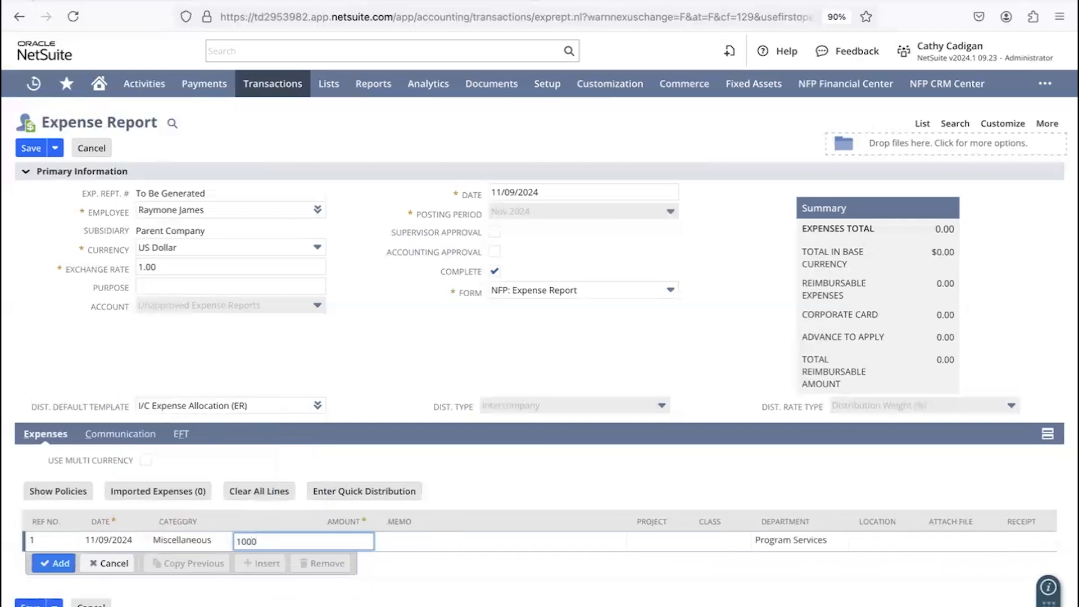
key("Tab")
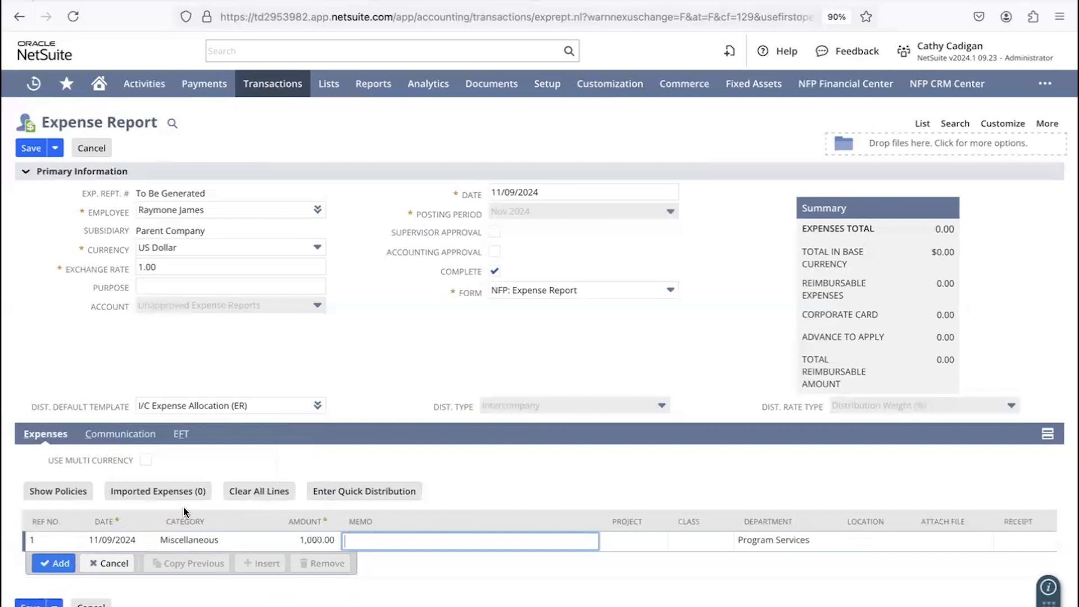
left_click(55, 563)
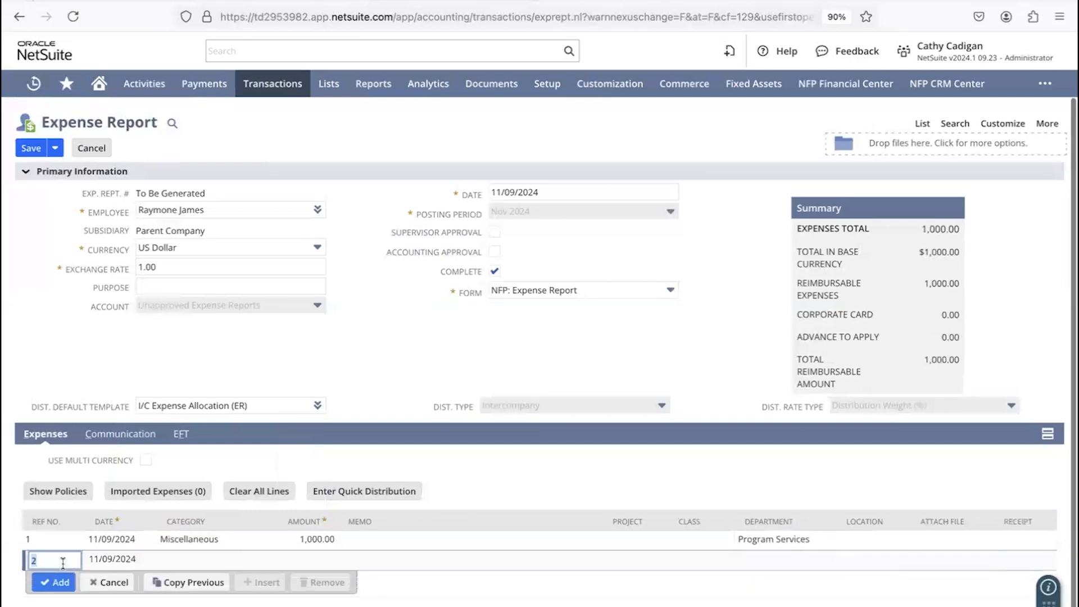
- Save the expense report and display its distribution list
left_click(29, 150)
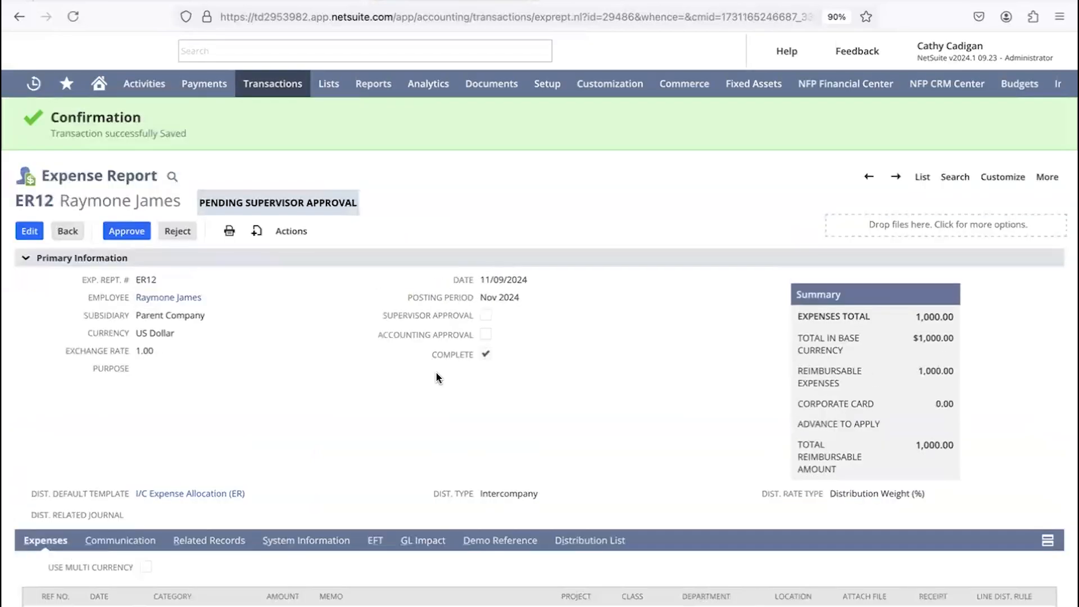
scroll(630, 438, "down", 1)
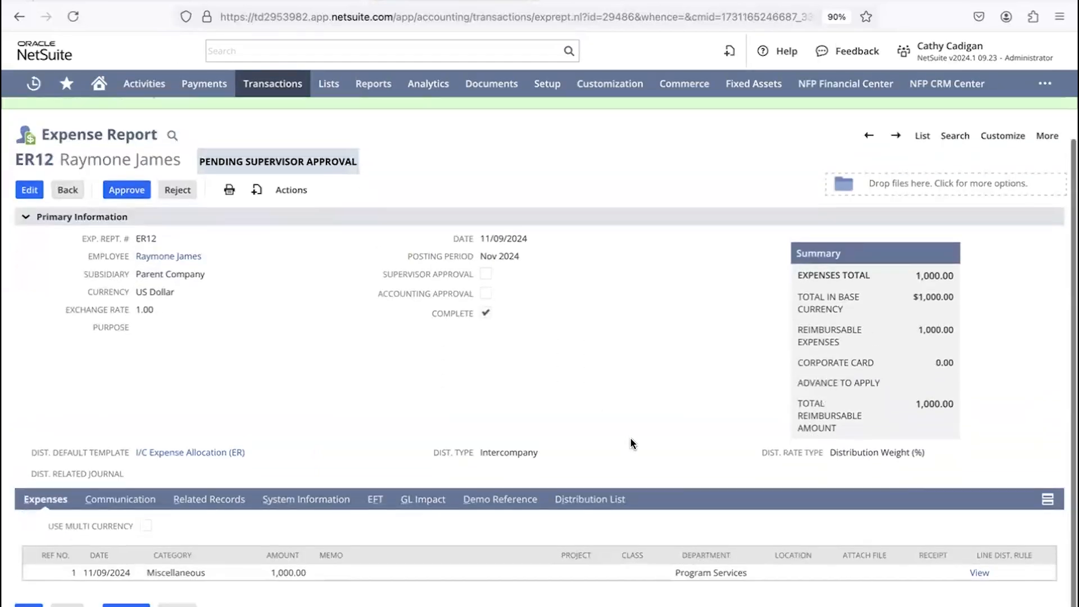
left_click(595, 503)
scroll(613, 504, "down", 1)
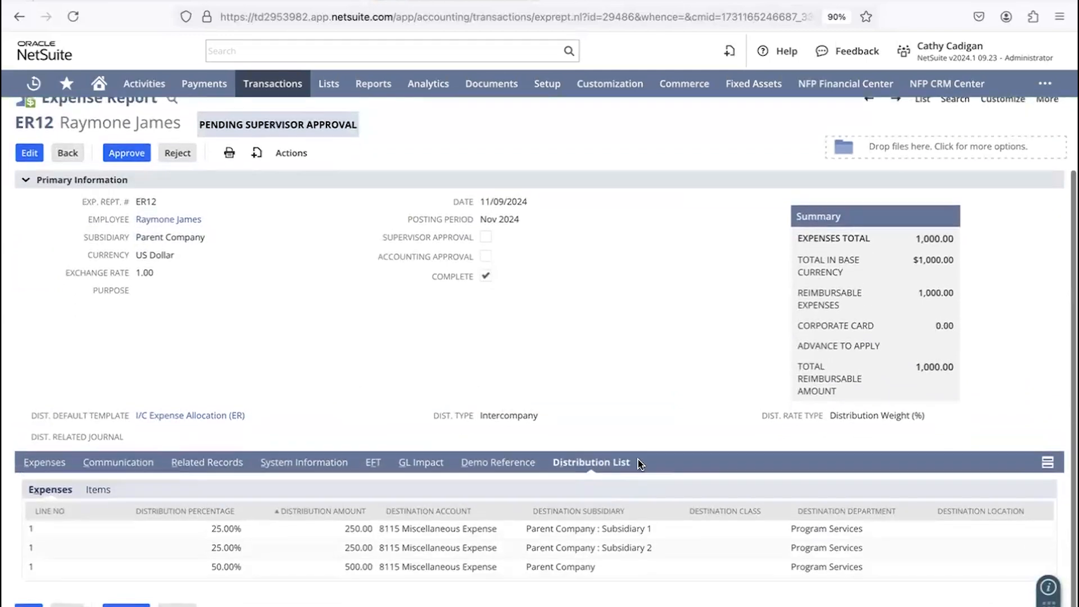